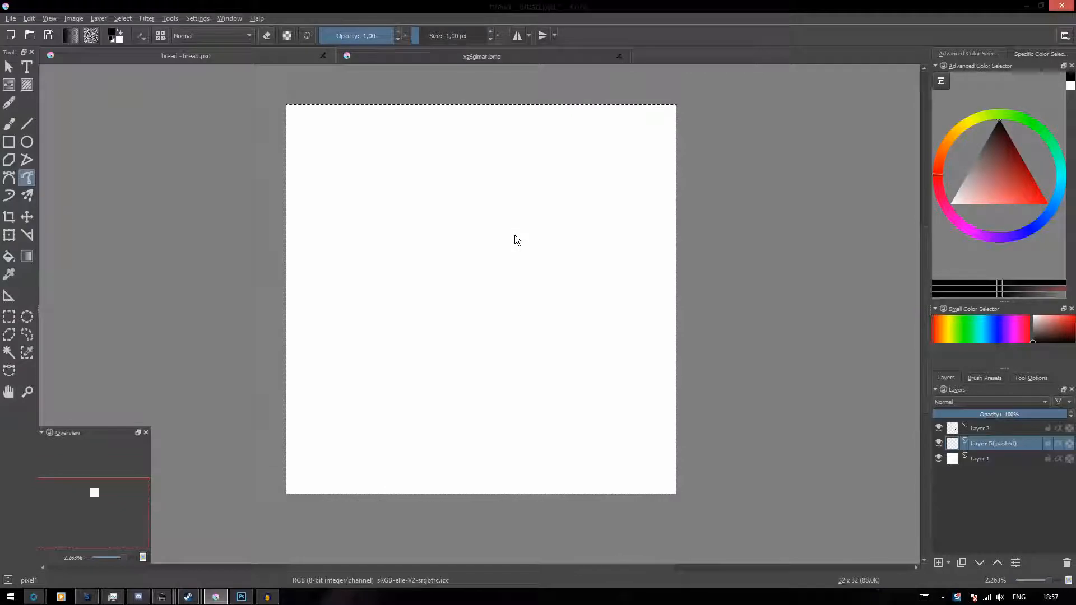
Draw a jagged black test stroke with the Freehand Brush, and another below it with the Freehand Path tool.
mouse_move(462, 258)
left_mouse_down()
mouse_move(479, 257)
mouse_move(646, 365)
mouse_move(663, 351)
left_mouse_up()
key("ctrl+z")
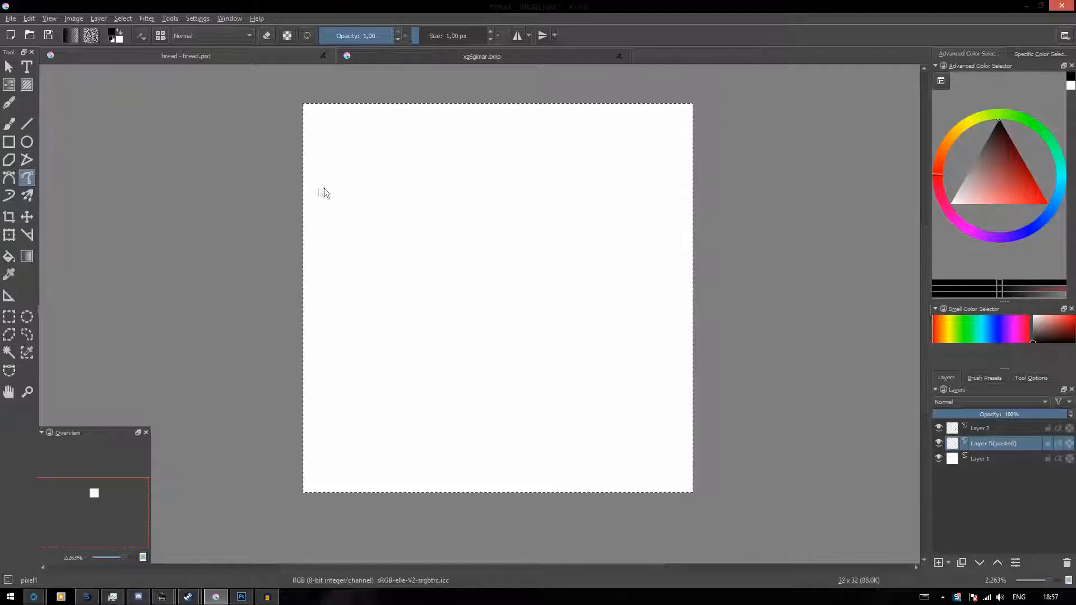
left_click_drag(626, 228, 641, 230)
left_click(9, 129)
mouse_move(359, 202)
left_mouse_down()
mouse_move(372, 146)
mouse_move(591, 216)
mouse_move(695, 273)
left_mouse_up()
left_click_drag(446, 182, 434, 194)
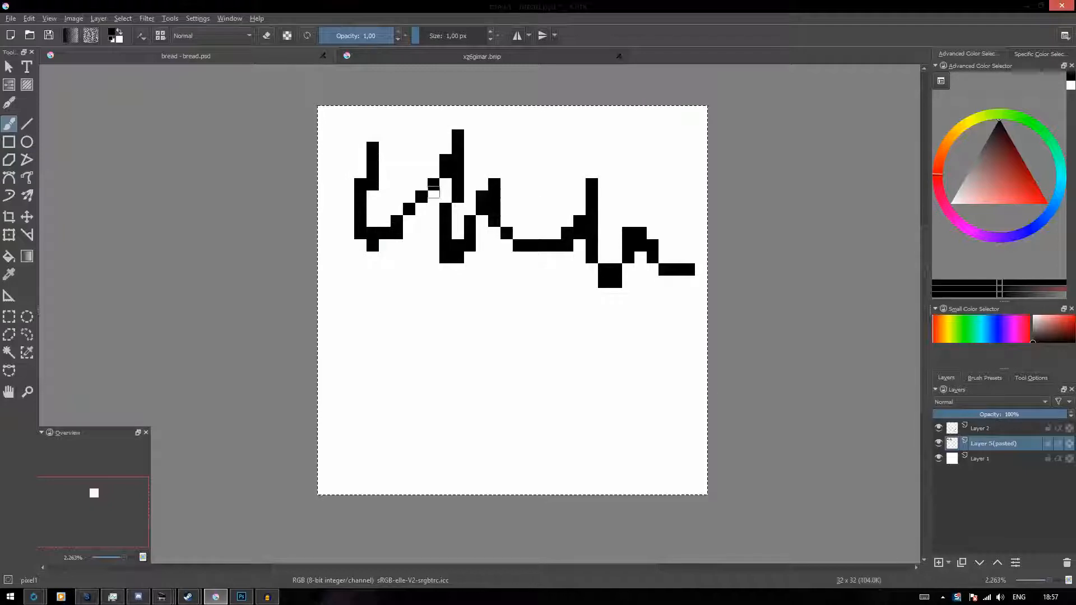
left_click(27, 178)
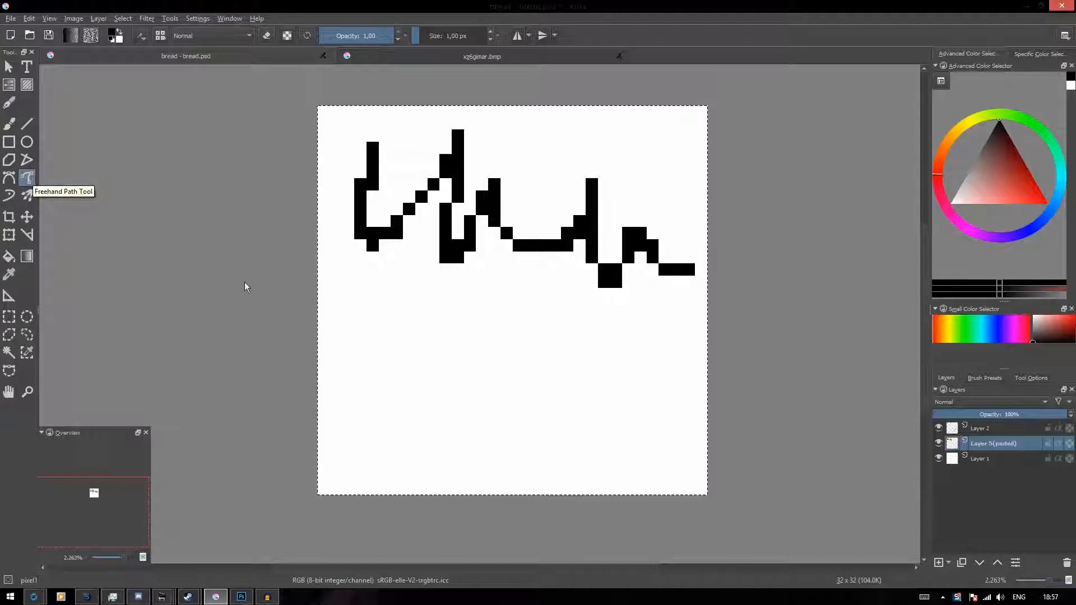
mouse_move(369, 333)
left_mouse_down()
mouse_move(427, 340)
mouse_move(435, 323)
mouse_move(493, 346)
mouse_move(609, 342)
mouse_move(615, 378)
left_mouse_up()
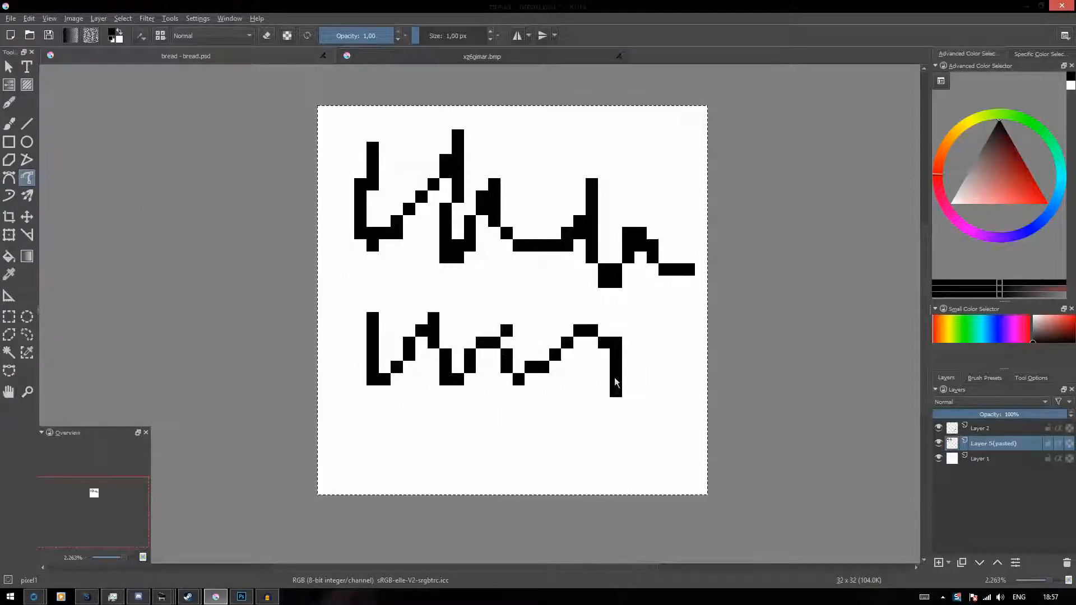
Erase the doubled corner pixels along the upper jagged stroke to thin it to a clean single-pixel line.
scroll(374, 217, "up", 2)
scroll(374, 217, "up", 1)
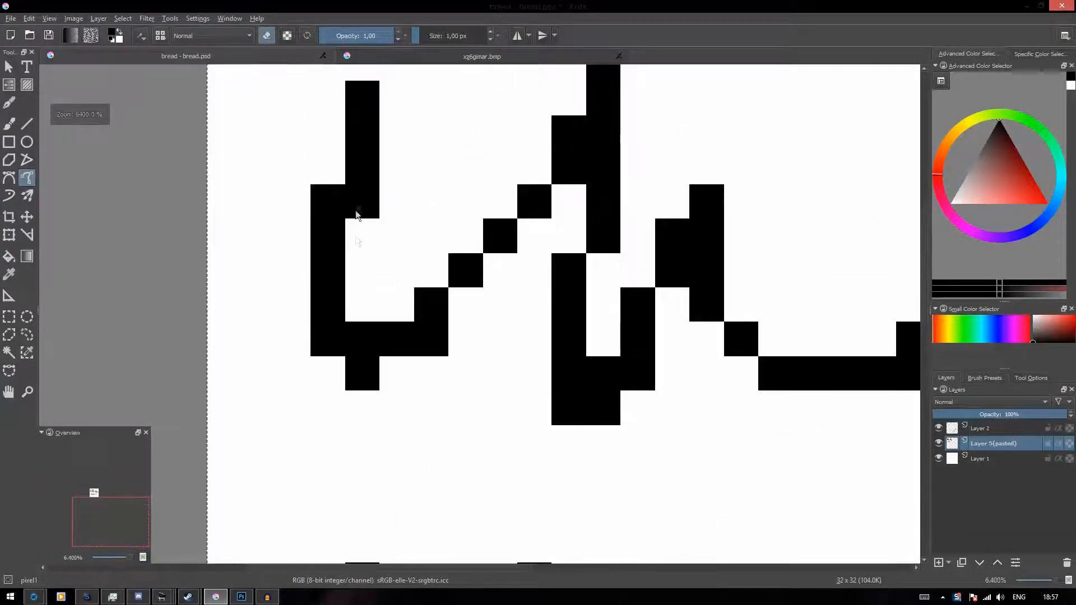
key("e")
left_click(367, 333)
left_click_drag(619, 303, 461, 299)
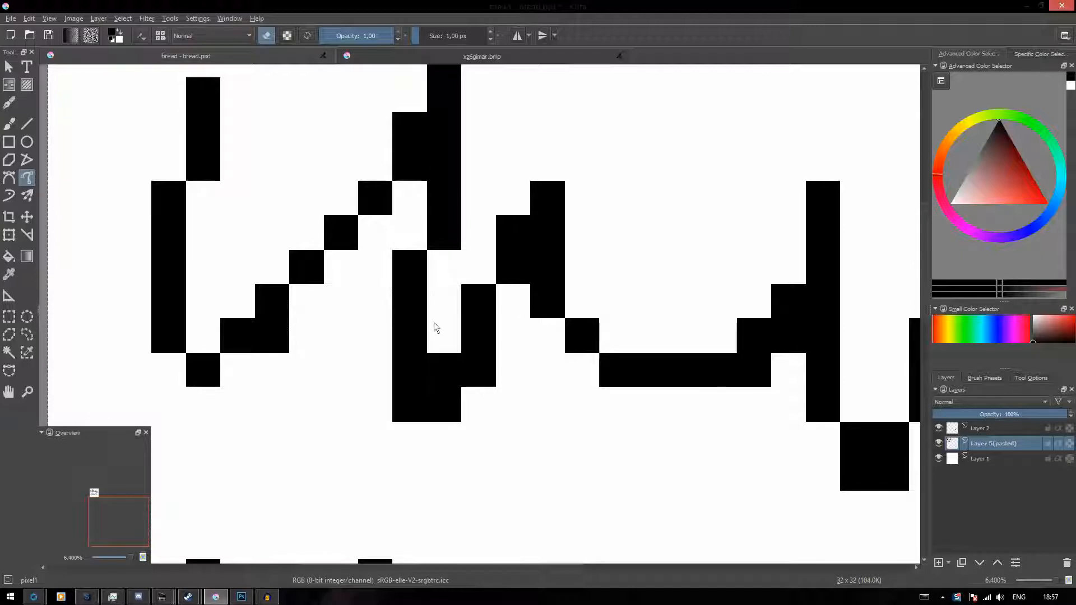
left_click(442, 365)
left_click_drag(625, 329, 364, 298)
left_click_drag(297, 236, 291, 197)
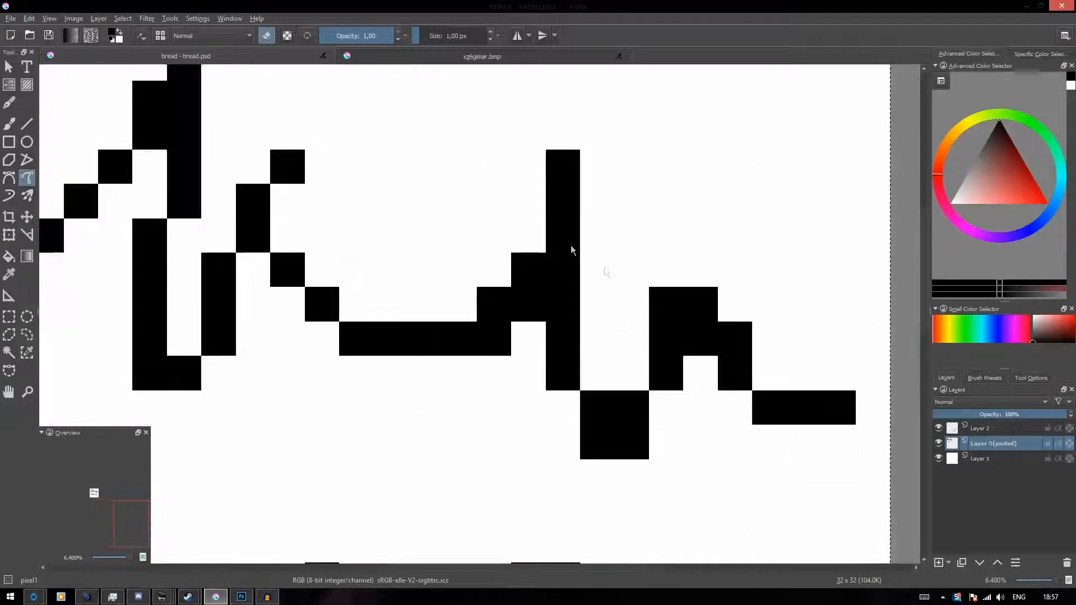
left_click(532, 309)
left_click_drag(673, 379, 642, 234)
left_click(597, 251)
left_click_drag(632, 148, 669, 193)
left_click_drag(654, 256, 841, 258)
left_click_drag(879, 221, 590, 222)
Clear all test strokes from the pasted layer.
scroll(655, 293, "down", 4)
mouse_move(500, 275)
left_mouse_down()
mouse_move(470, 169)
mouse_move(455, 233)
left_mouse_up()
key("Delete")
mouse_move(388, 234)
left_mouse_down()
mouse_move(411, 186)
mouse_move(507, 234)
mouse_move(492, 249)
left_mouse_up()
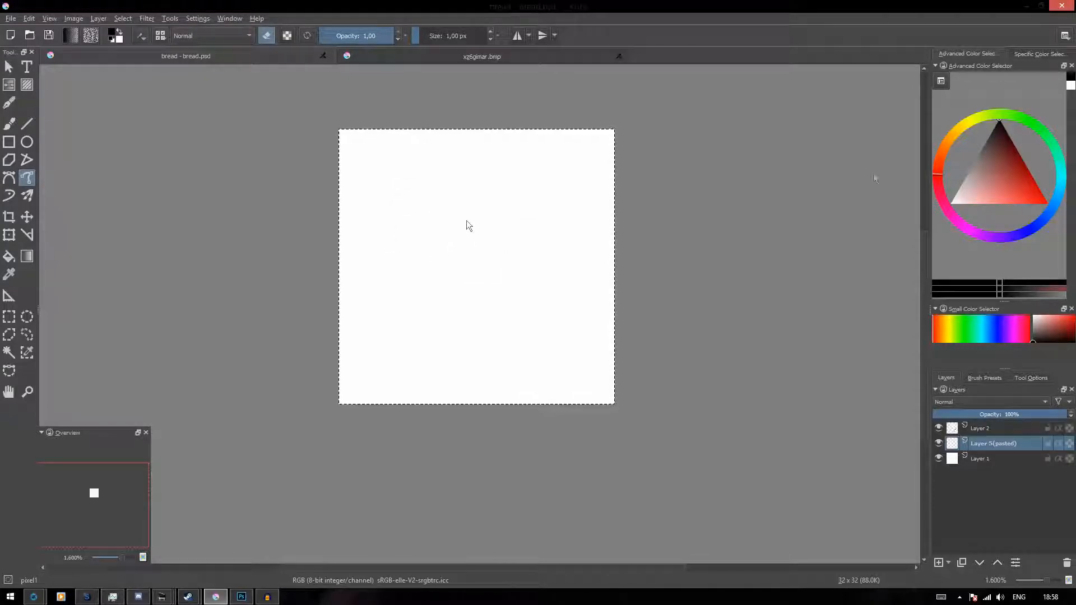
Copy the bread picture from the open BMP document into bread.psd as a new layer, and delete the empty Layer 5(pasted).
key("b")
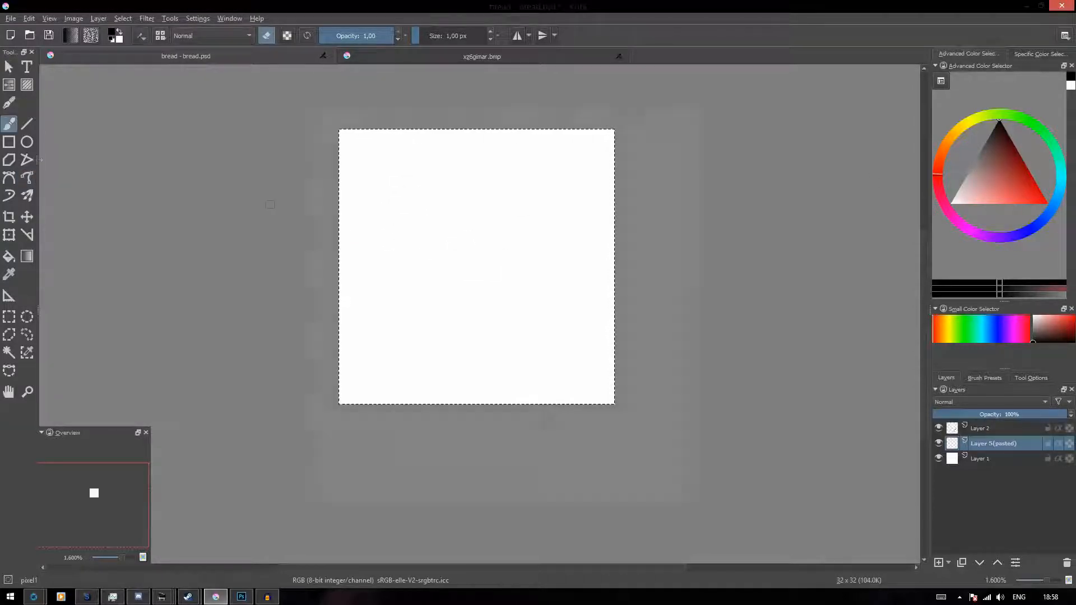
left_click(408, 58)
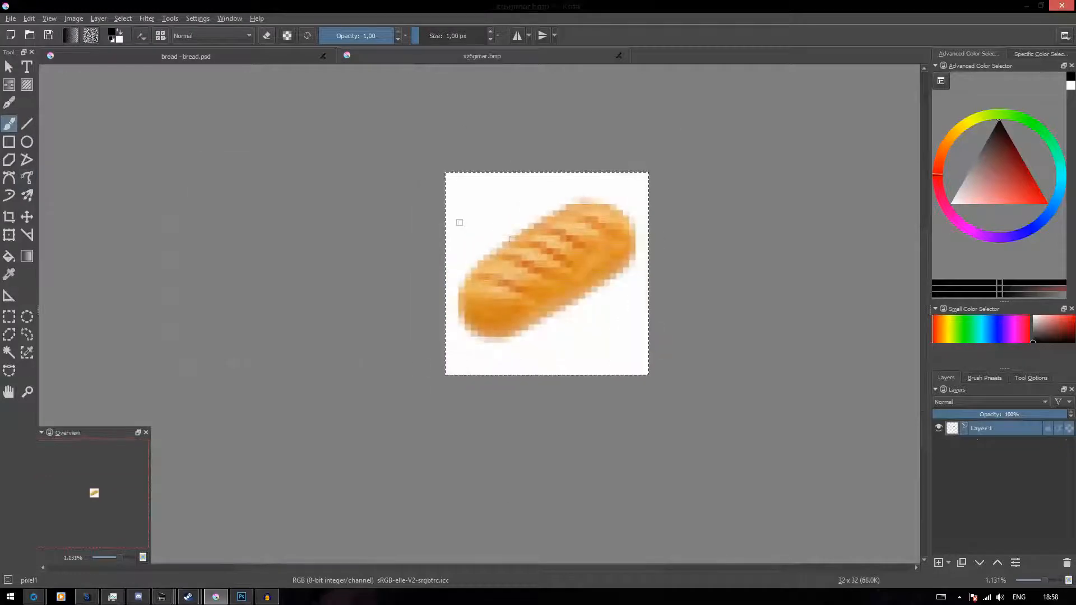
scroll(545, 245, "up", 2)
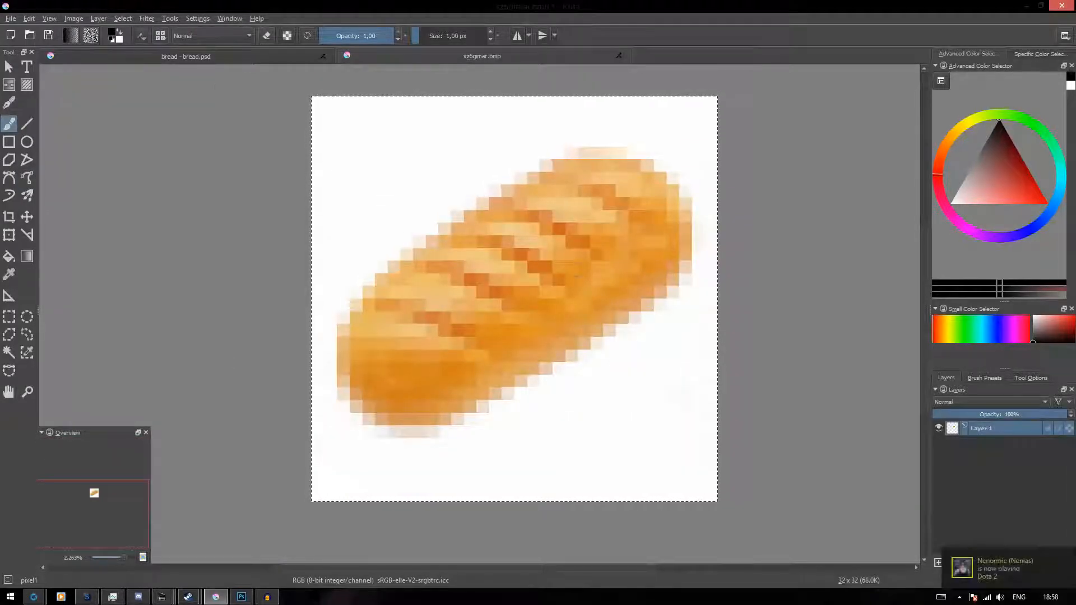
scroll(577, 271, "down", 1)
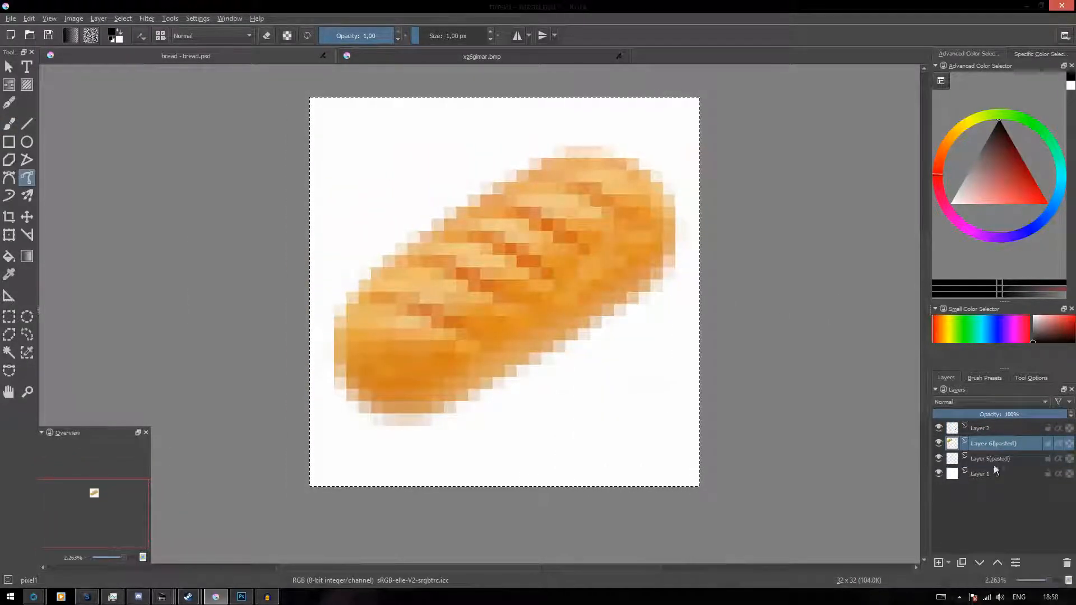
left_click(1068, 563)
Trace the bread's upper edge and right end on Layer 2 with a black 1 px outline, undoing unsatisfactory strokes.
left_click(999, 430)
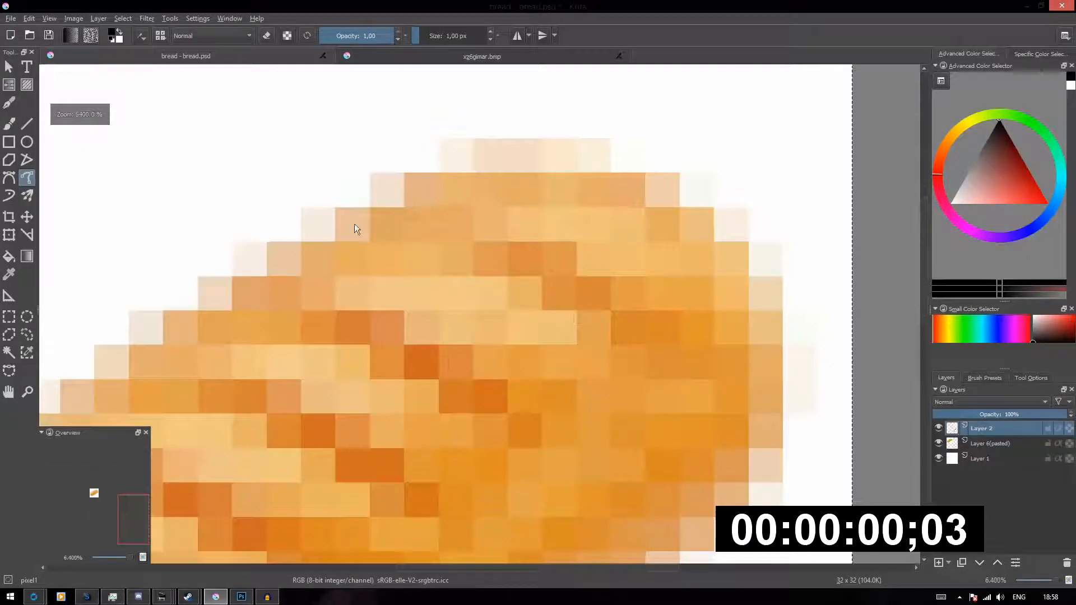
mouse_move(634, 189)
left_mouse_down()
mouse_move(344, 215)
mouse_move(661, 225)
left_mouse_up()
key("ctrl+z")
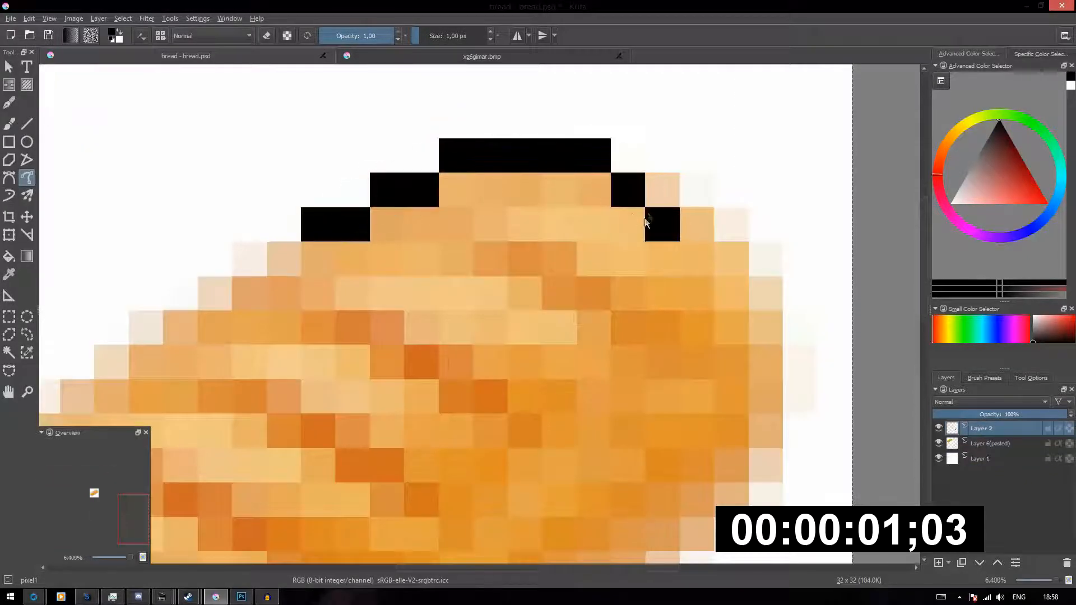
key("ctrl+z")
left_click_drag(318, 226, 698, 227)
key("ctrl+z")
mouse_move(282, 262)
left_mouse_down()
mouse_move(660, 204)
mouse_move(798, 359)
left_mouse_up()
key("ctrl+z")
left_click_drag(763, 309, 681, 78)
left_click_drag(684, 130, 547, 337)
Erase the surplus corner pixels from the bread outline drawn on Layer 2.
key("e")
left_click(718, 130)
scroll(667, 253, "down", 2)
scroll(513, 110, "up", 2)
left_click_drag(409, 93, 421, 165)
left_click(421, 163)
scroll(422, 272, "down", 3)
left_click_drag(421, 272, 539, 177)
Complete the black outline on Layer 2 along the bread's lower edge and around its left end.
key("e")
left_click_drag(649, 281, 547, 342)
scroll(593, 338, "up", 2)
key("ctrl+z")
left_click_drag(735, 213, 367, 426)
left_click_drag(460, 376, 589, 555)
scroll(641, 187, "down", 1)
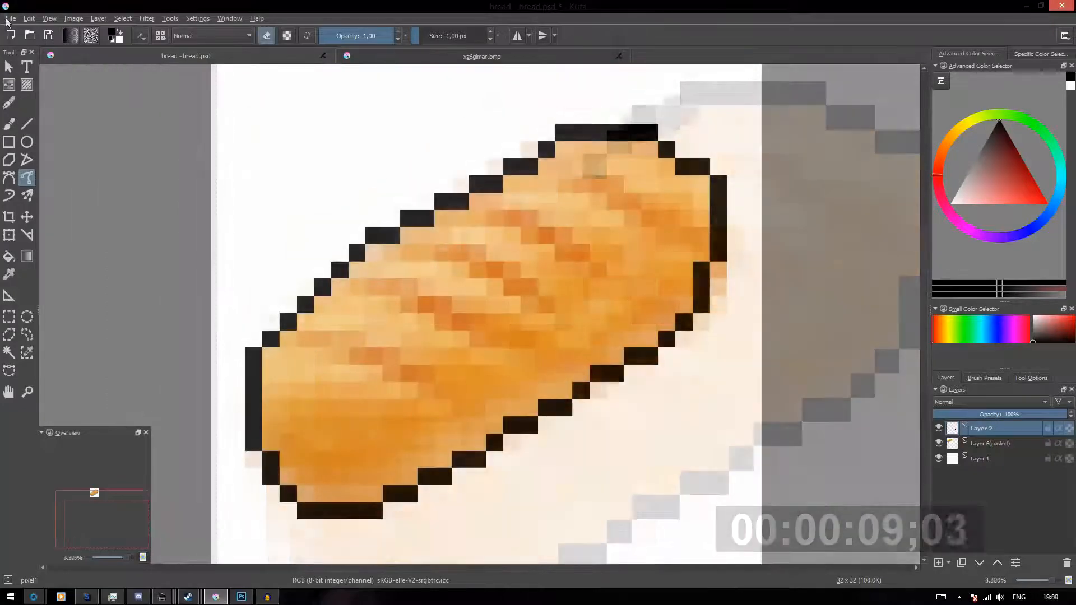
Save the outlined image as bread.psd in the Documents folder, in Photoshop format.
left_click(11, 18)
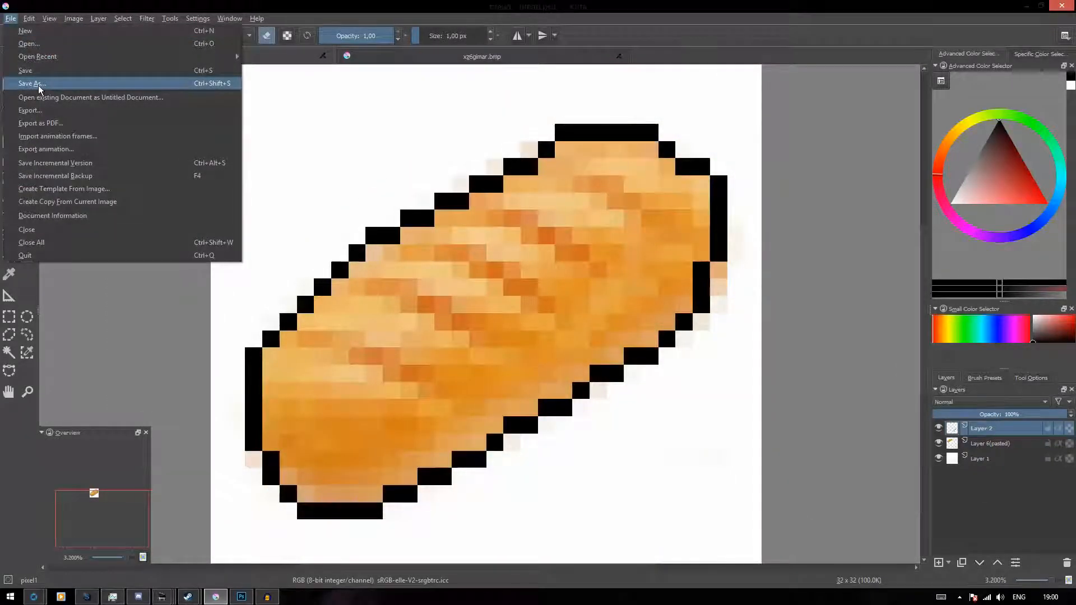
left_click(39, 84)
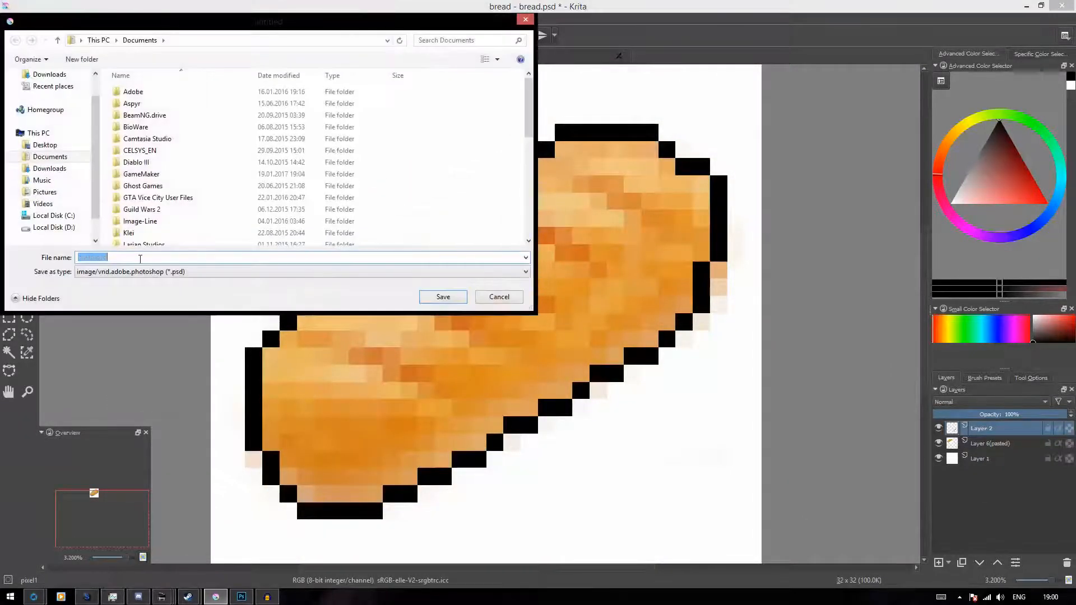
left_click(440, 296)
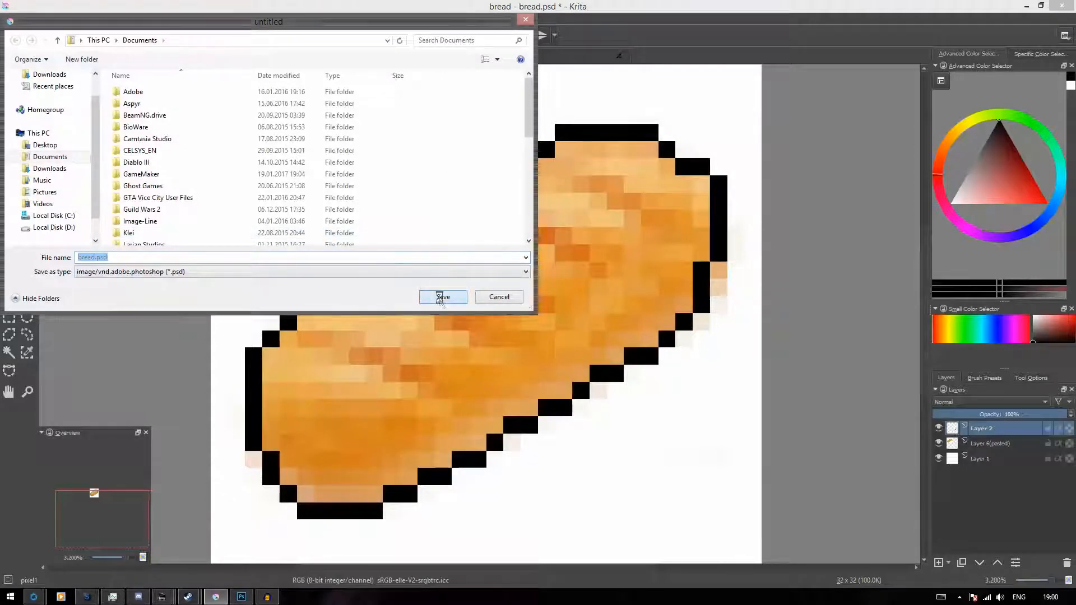
left_click(571, 303)
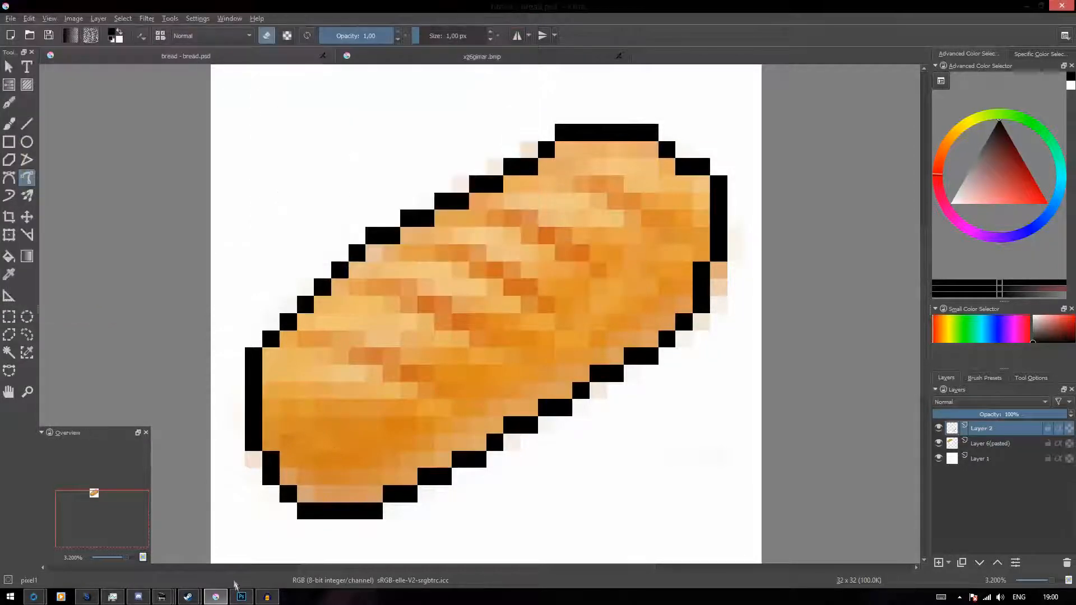
Switch to Photoshop and add a new layer directly above Layer 6(pasted).
left_click(242, 598)
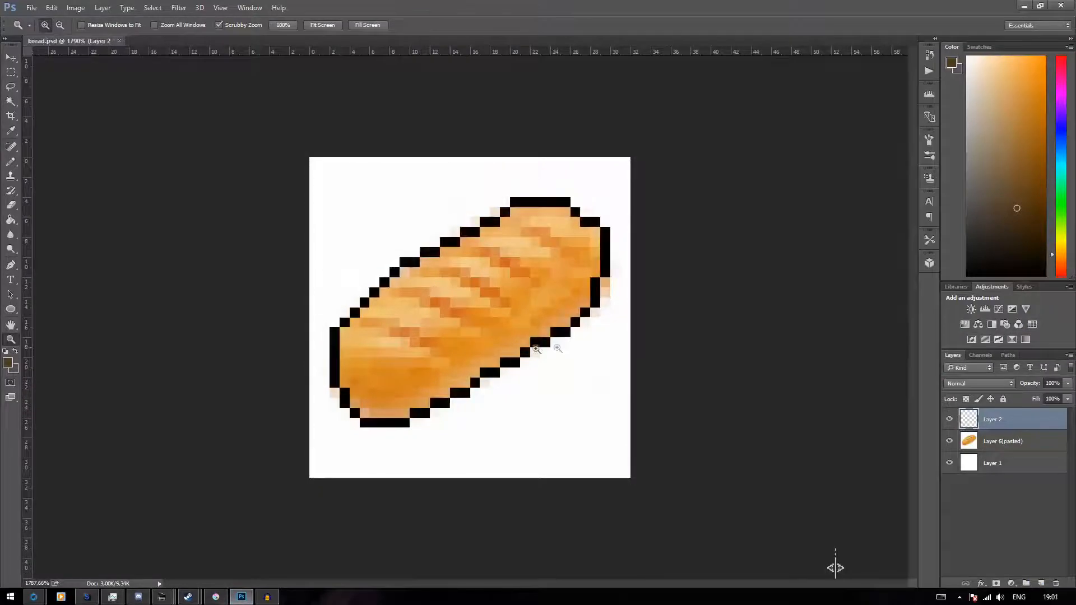
left_click(1023, 444)
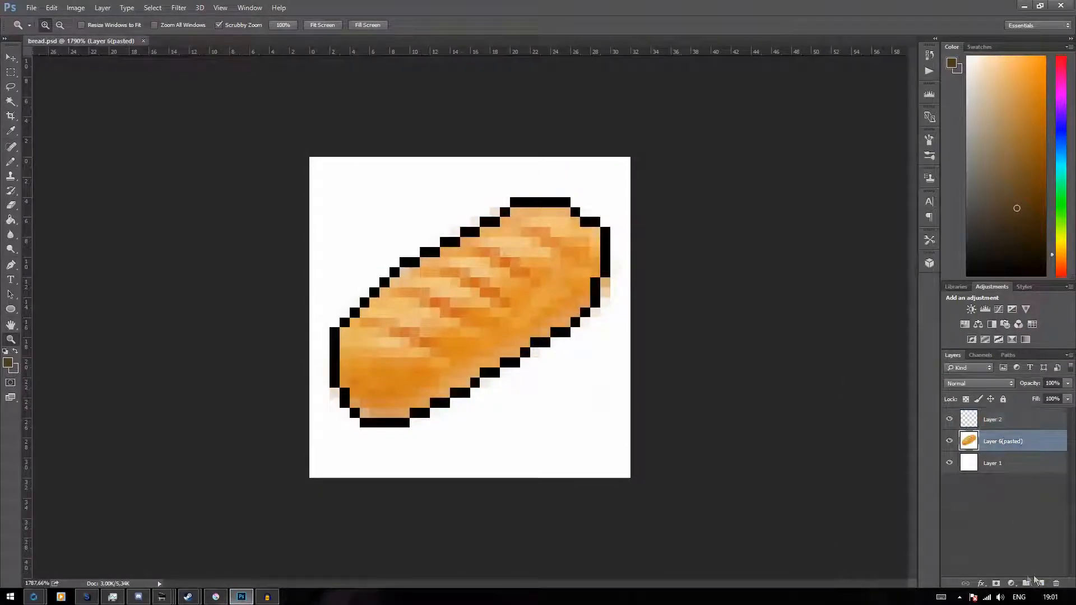
left_click(1041, 583)
Set up the Pencil tool with a 1 px tip and 100% opacity.
key("b")
right_click(13, 166)
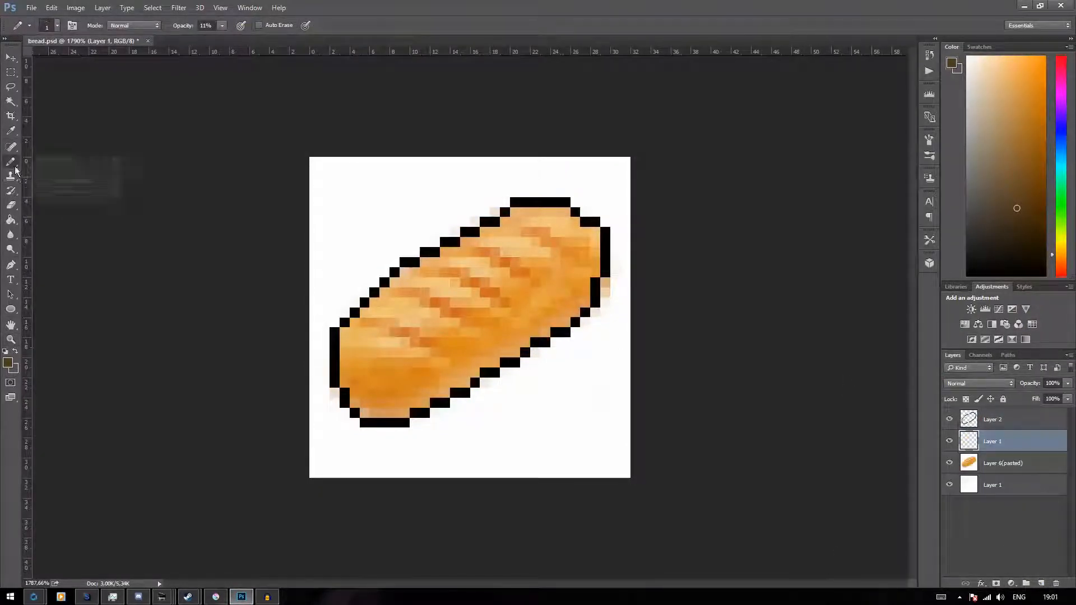
left_click(51, 173)
right_click(436, 192)
left_click(271, 200)
left_click_drag(222, 26, 476, 60)
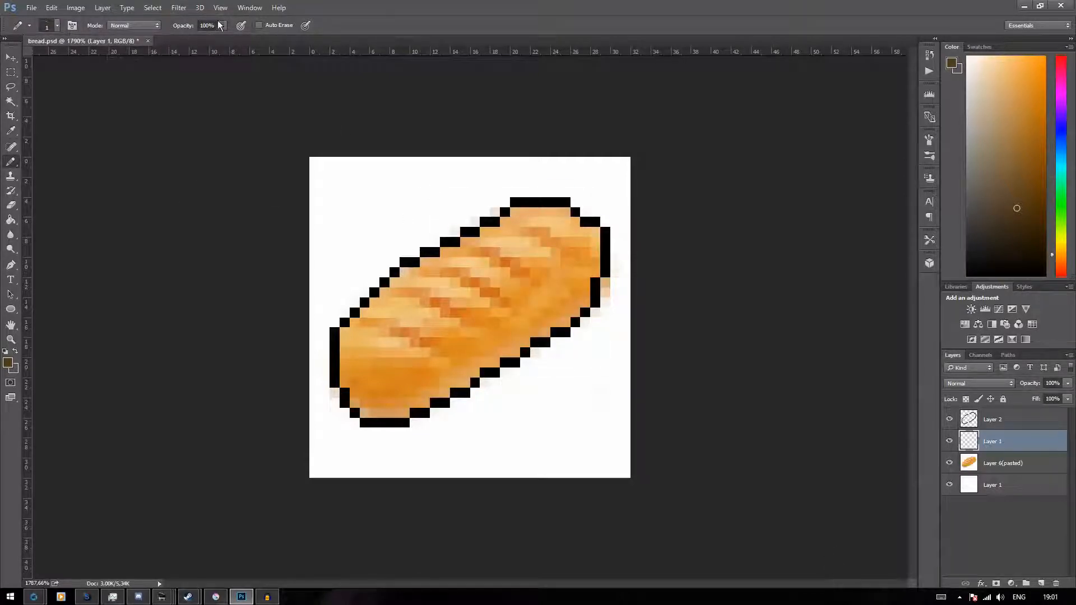
Sample a mid orange from the bread picture and fill the new layer with it using the Paint Bucket.
key("z")
left_click(477, 290)
key("b")
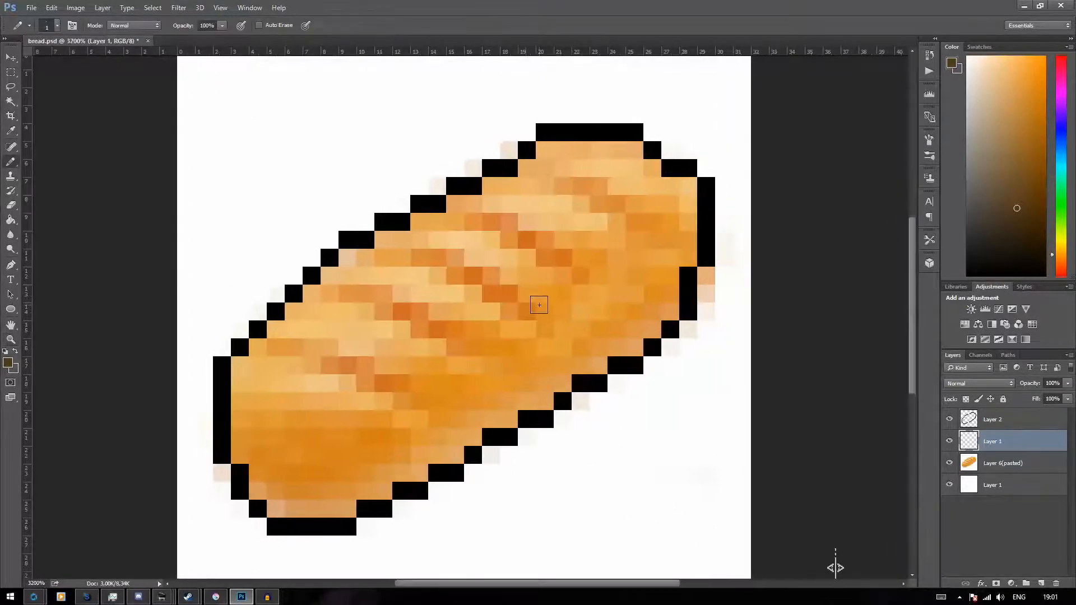
left_click(546, 295, "alt")
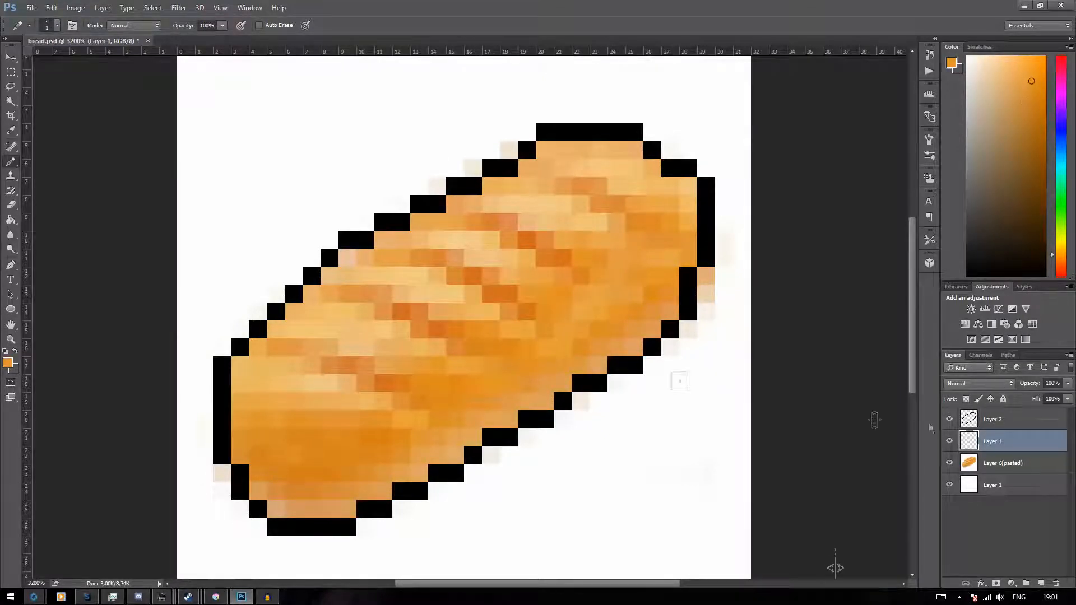
key("g")
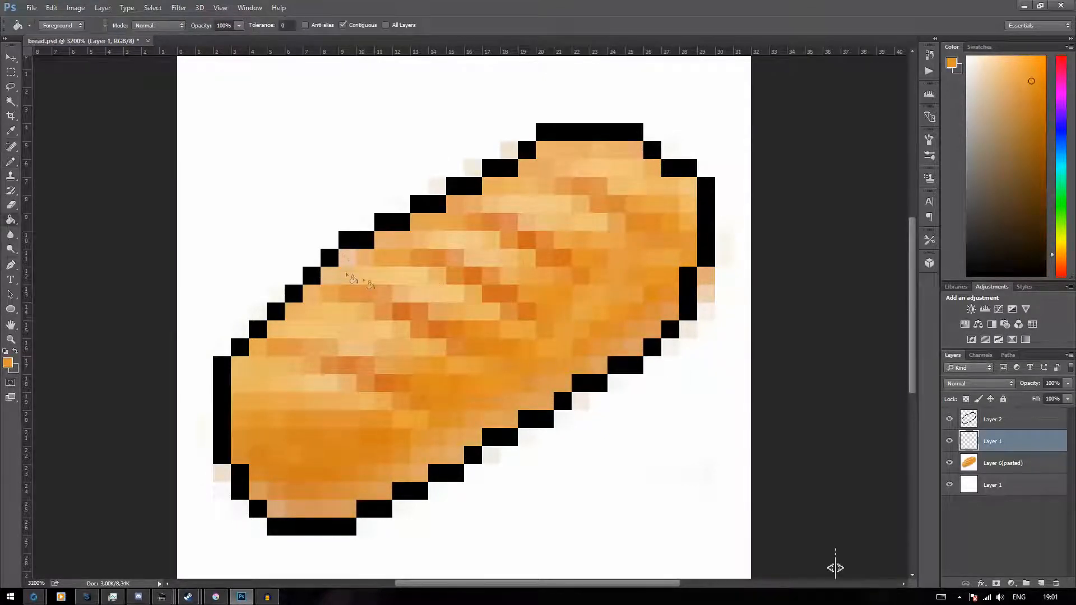
left_click(563, 237)
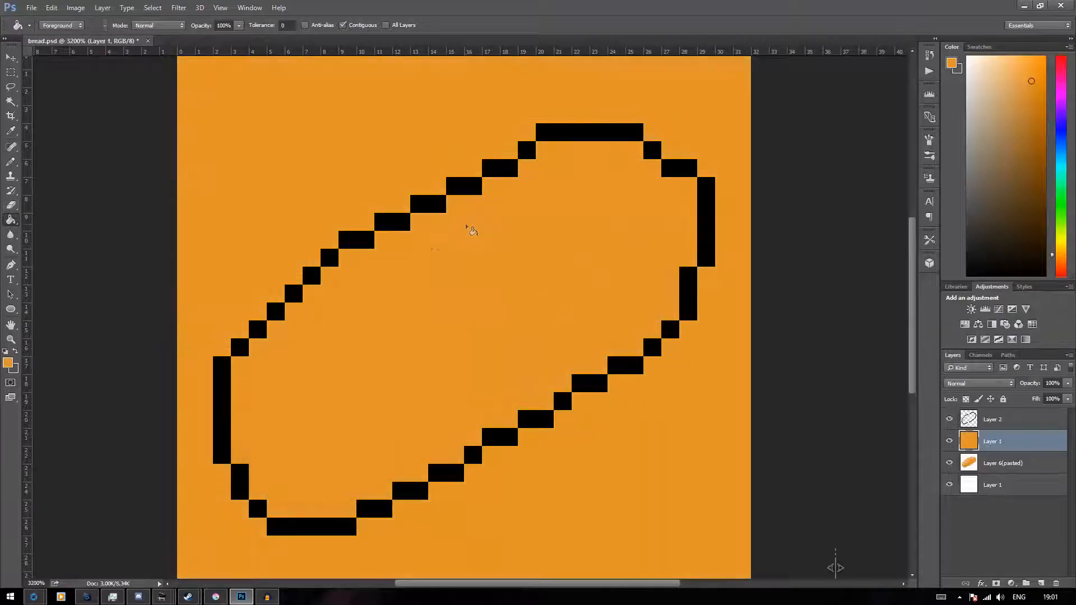
Delete the orange fill outside the bread using a Magic Wand selection from the outline layer, and hide Layer 6(pasted).
left_click(1023, 426)
key("w")
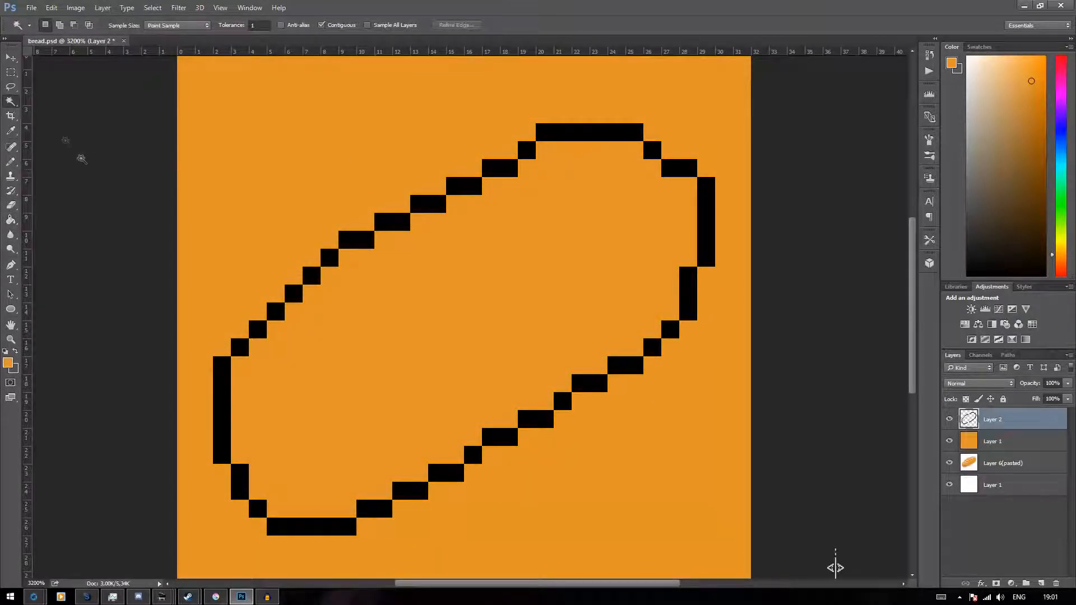
left_click(380, 173)
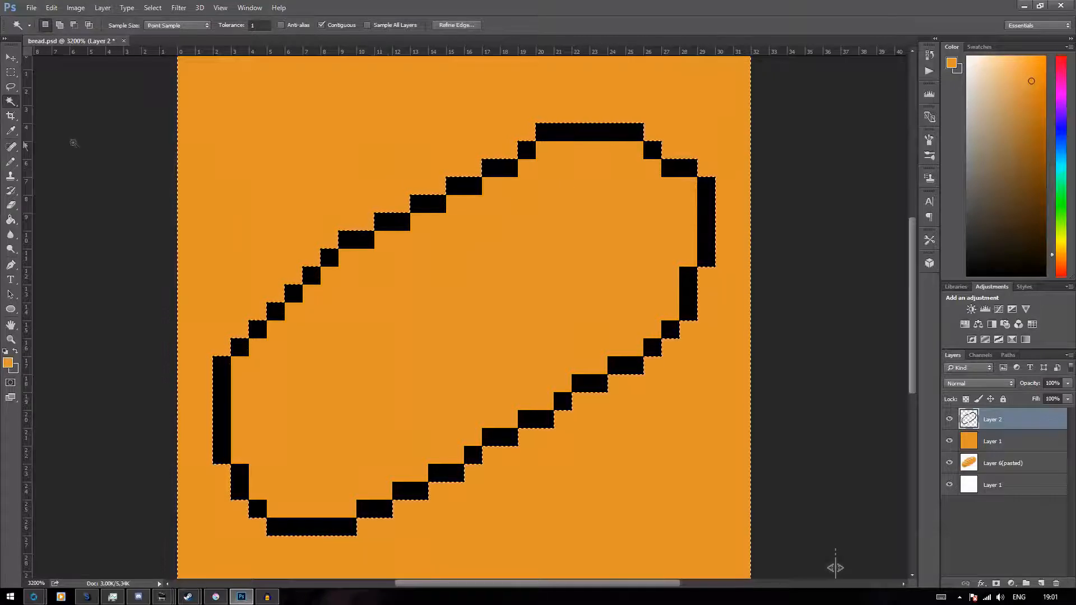
left_click(1004, 445)
key("Delete")
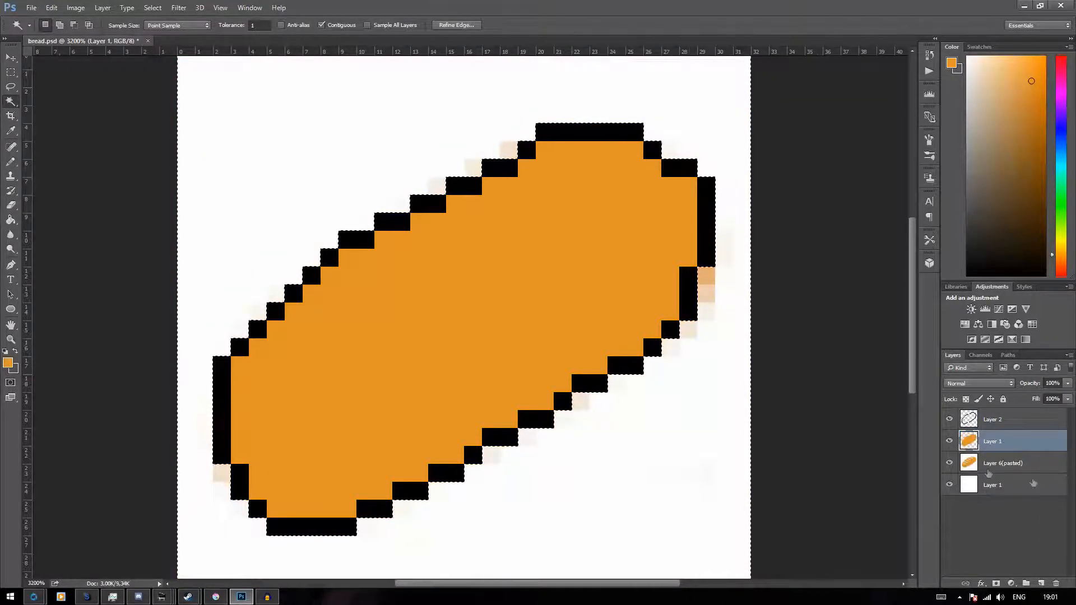
left_click(950, 463)
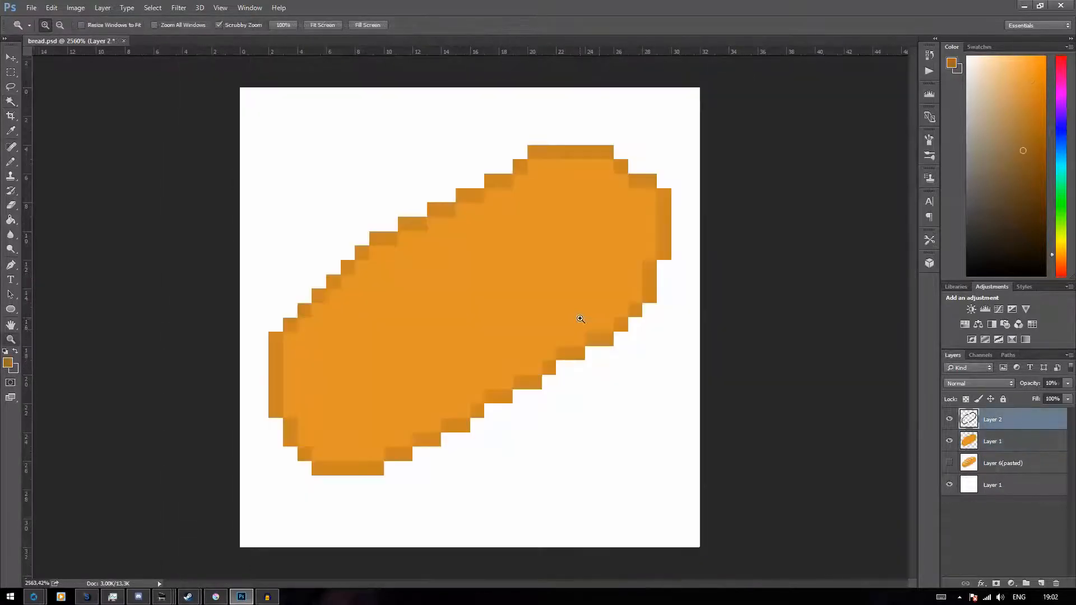
Add a layer above the orange fill and shade the bread's lower and right edges in brown with a 2 px Pencil at 11% opacity.
key("b")
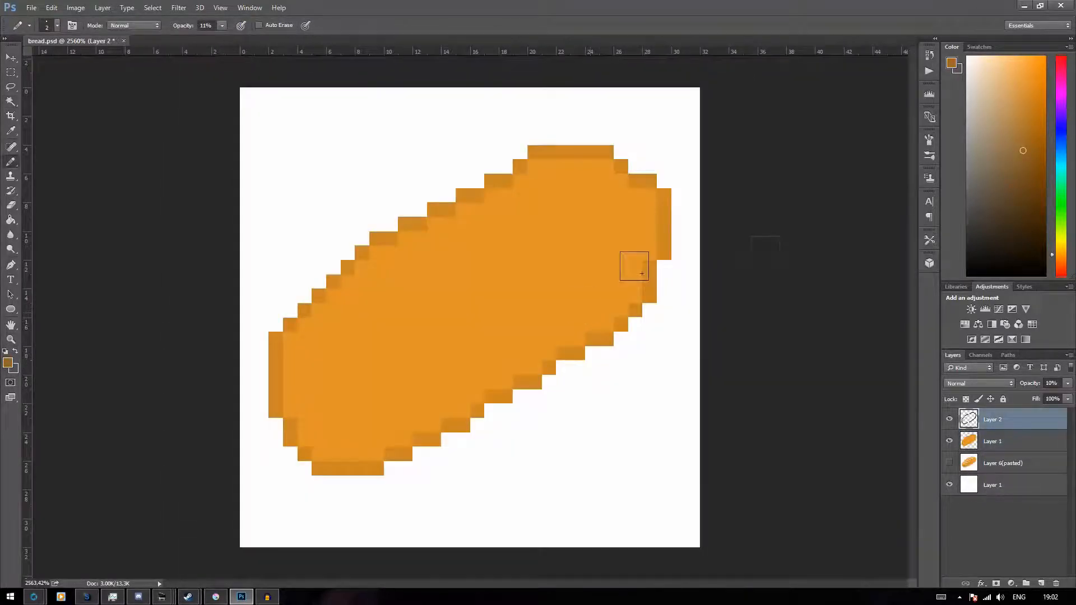
left_click(1007, 445)
left_click(1041, 583)
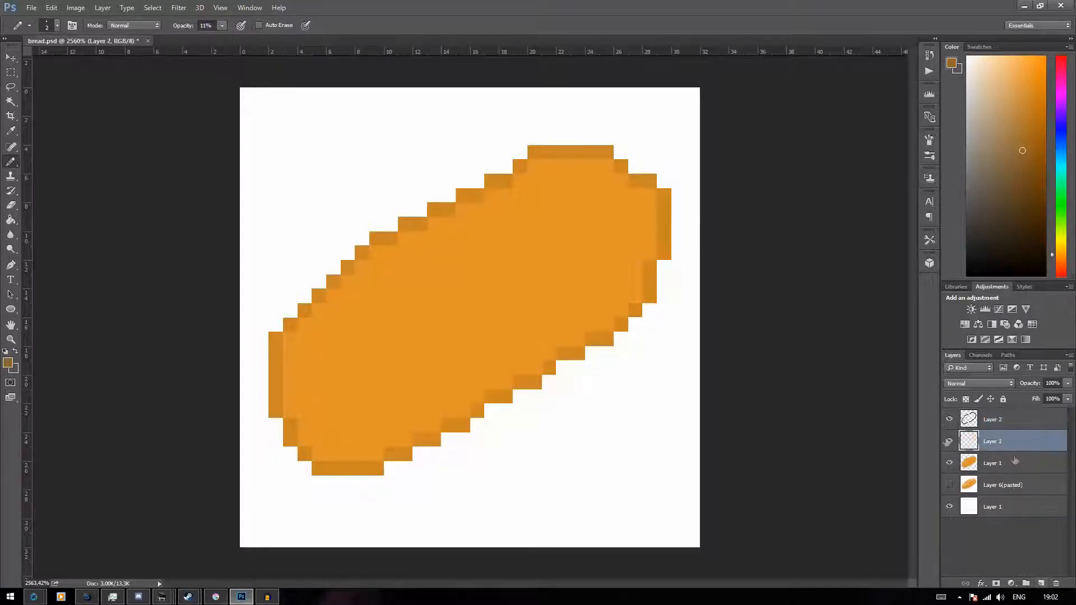
mouse_move(603, 274)
left_mouse_down()
mouse_move(338, 432)
mouse_move(550, 373)
mouse_move(516, 394)
mouse_move(704, 200)
mouse_move(507, 361)
mouse_move(361, 419)
mouse_move(371, 454)
mouse_move(404, 368)
mouse_move(645, 164)
mouse_move(630, 294)
mouse_move(583, 195)
mouse_move(603, 264)
mouse_move(667, 233)
mouse_move(259, 473)
mouse_move(372, 473)
mouse_move(263, 426)
mouse_move(558, 401)
mouse_move(594, 359)
left_mouse_up()
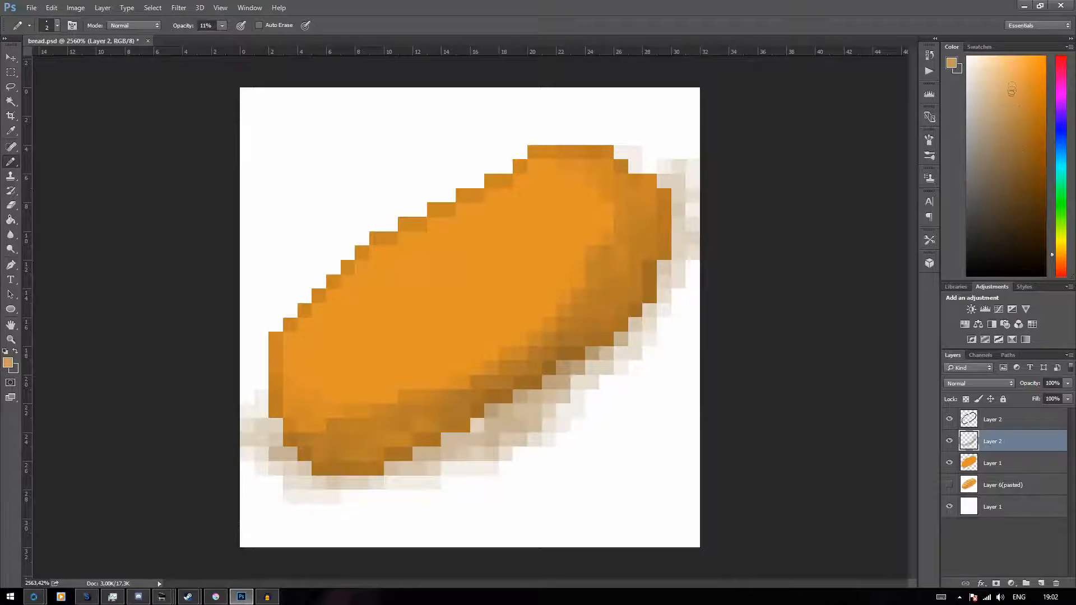
Highlight the bread's upper-left edge in light orange and soften the highlight toward the centre with a sampled mid orange.
mouse_move(239, 368)
left_mouse_down()
mouse_move(382, 237)
mouse_move(294, 376)
mouse_move(432, 226)
mouse_move(432, 292)
mouse_move(283, 331)
mouse_move(400, 272)
left_mouse_up()
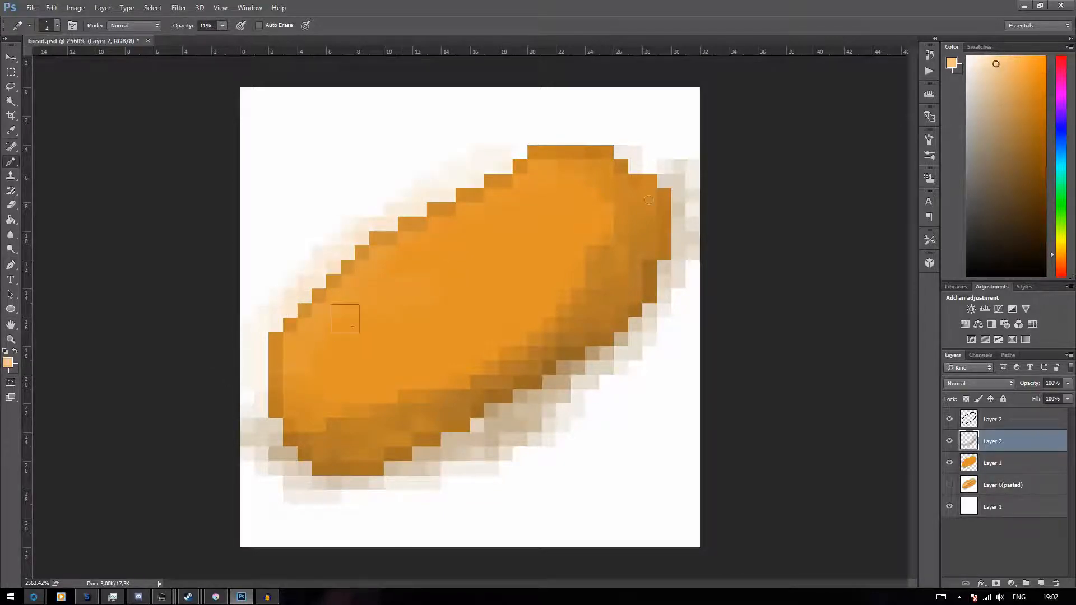
mouse_move(345, 319)
left_mouse_down()
mouse_move(533, 192)
mouse_move(584, 192)
mouse_move(329, 375)
mouse_move(389, 315)
mouse_move(349, 393)
mouse_move(327, 378)
mouse_move(412, 281)
mouse_move(274, 421)
mouse_move(280, 375)
left_mouse_up()
left_click(490, 287, "alt")
mouse_move(325, 393)
left_mouse_down()
mouse_move(381, 322)
mouse_move(411, 312)
mouse_move(410, 298)
mouse_move(299, 385)
mouse_move(441, 289)
left_mouse_up()
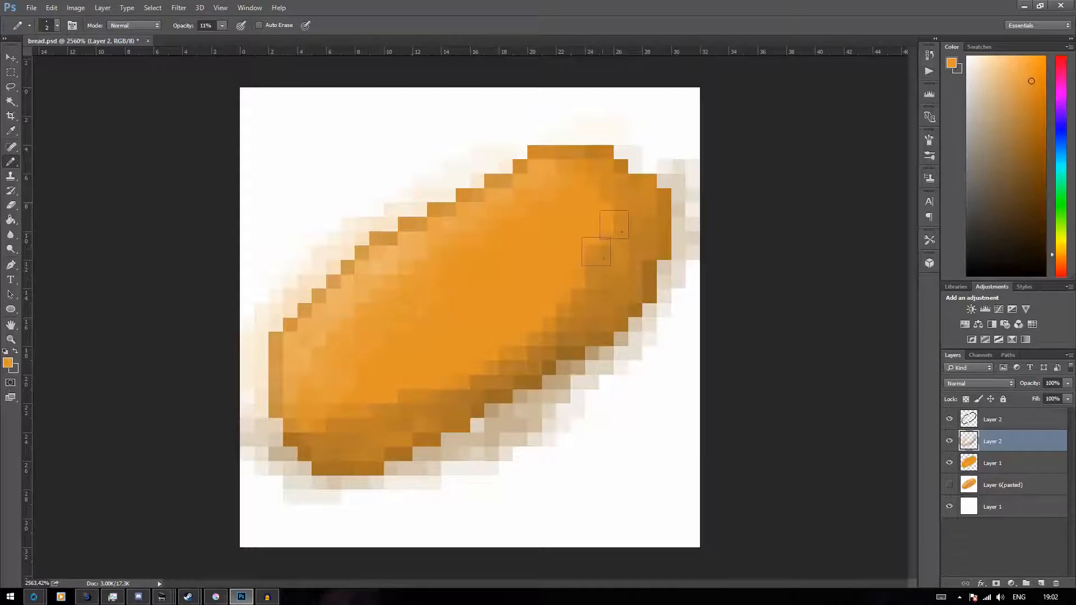
mouse_move(632, 343)
left_mouse_down()
mouse_move(603, 351)
mouse_move(640, 346)
left_mouse_up()
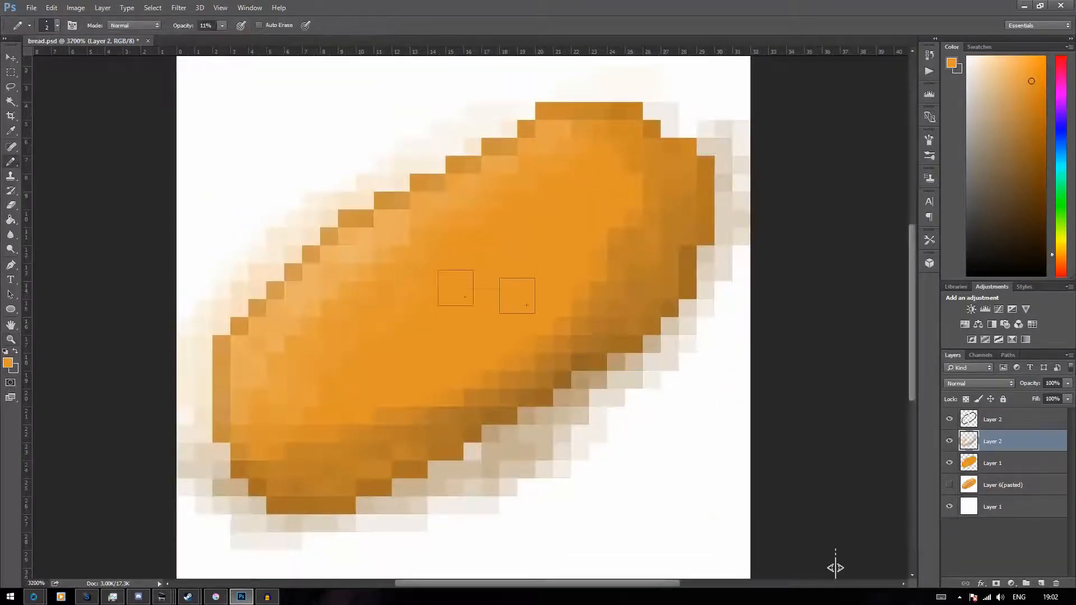
Blend the shading along the bread's lower and right edges using darker orange and brown tones sampled from the loaf.
left_click(633, 291, "alt")
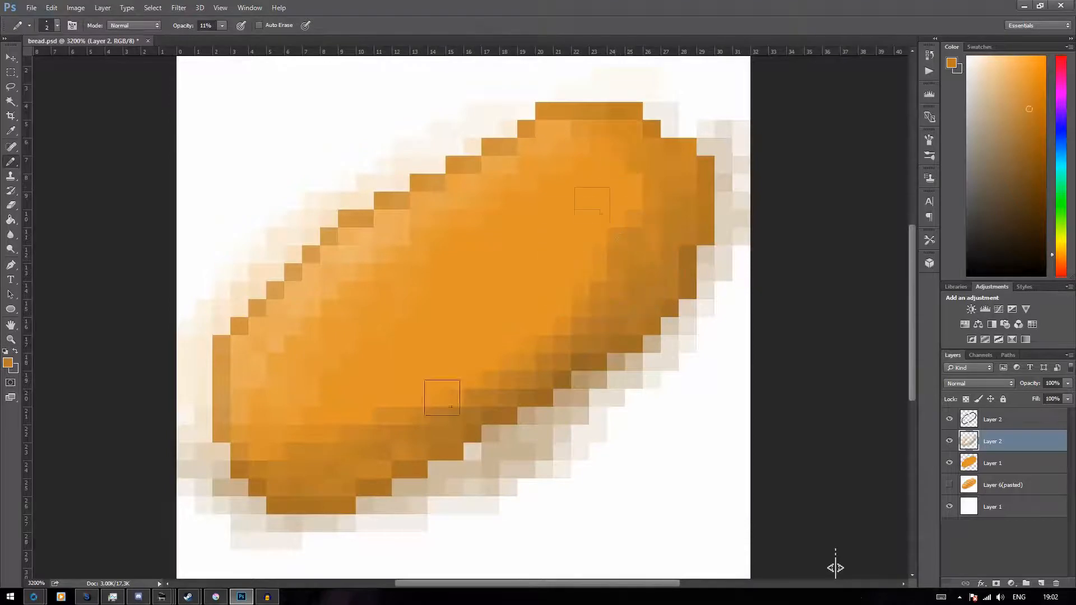
left_click(612, 247, "alt")
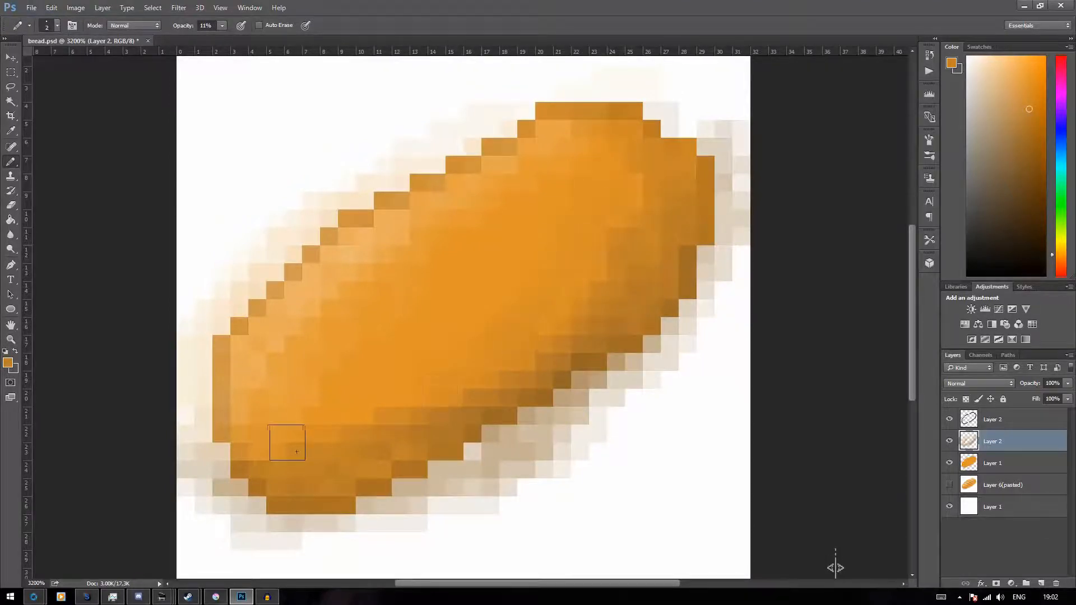
left_click(660, 306, "alt")
left_click(696, 277, "alt")
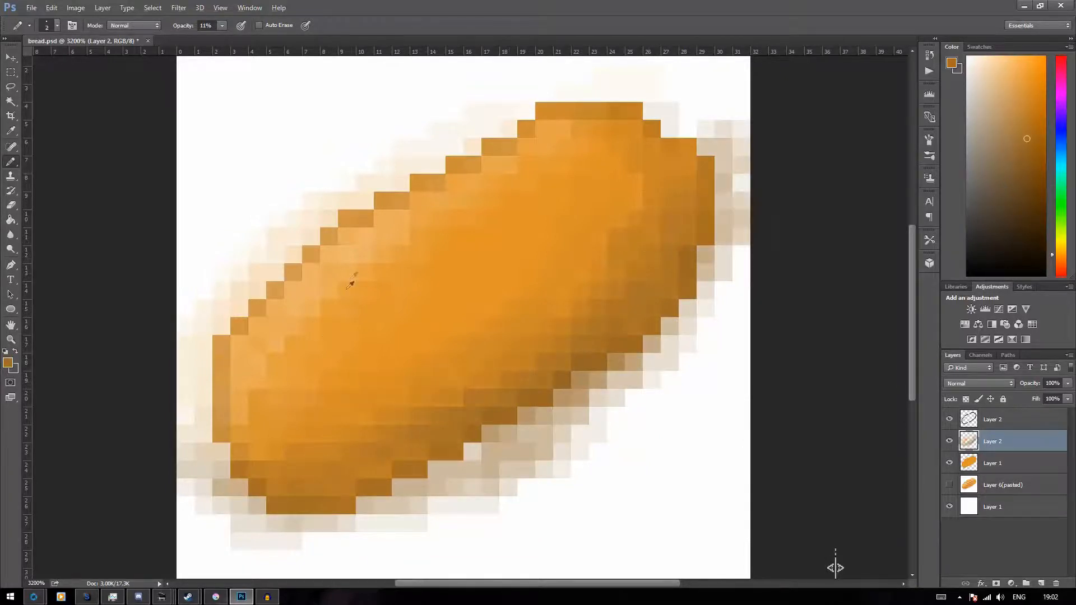
Extend the upper-left highlight with sampled light orange, blend the middle in mid orange, and darken the bread's upper-right end.
left_click(375, 234, "alt")
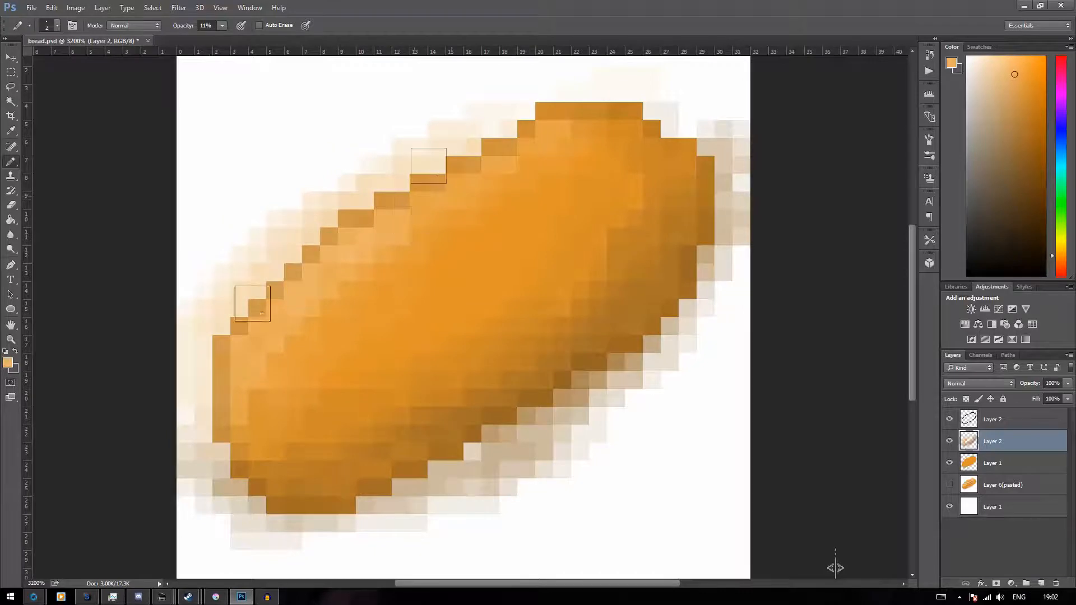
left_click(570, 281, "alt")
mouse_move(454, 323)
left_mouse_down()
mouse_move(585, 72)
mouse_move(591, 229)
left_mouse_up()
left_click(677, 167, "alt")
left_click_drag(595, 111, 592, 124)
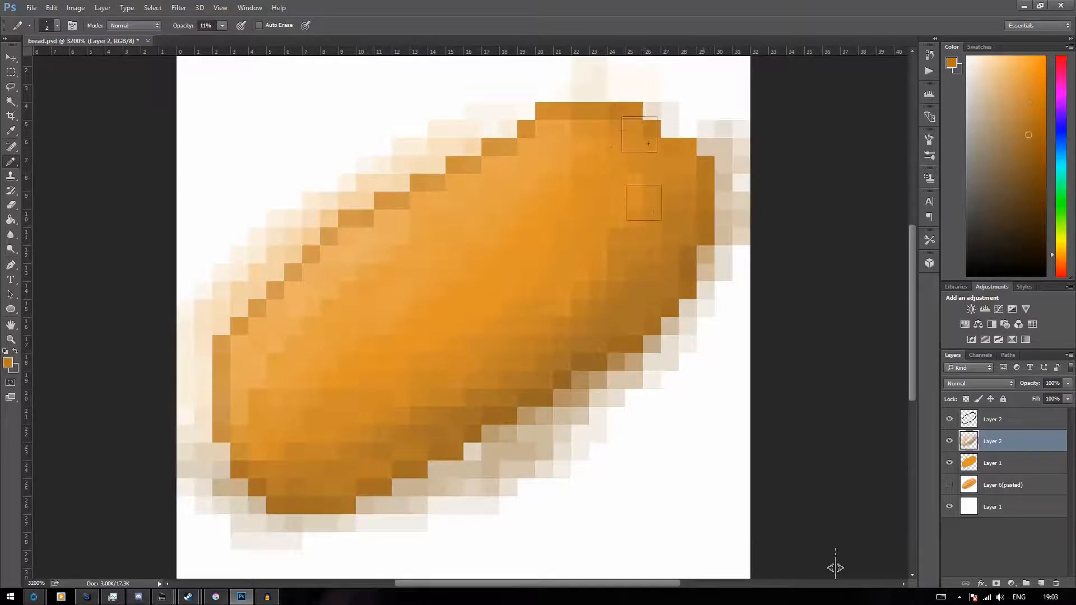
Select the area outside the bread with the Magic Wand, working from the outline layer.
key("z")
left_click_drag(681, 391, 7, 99)
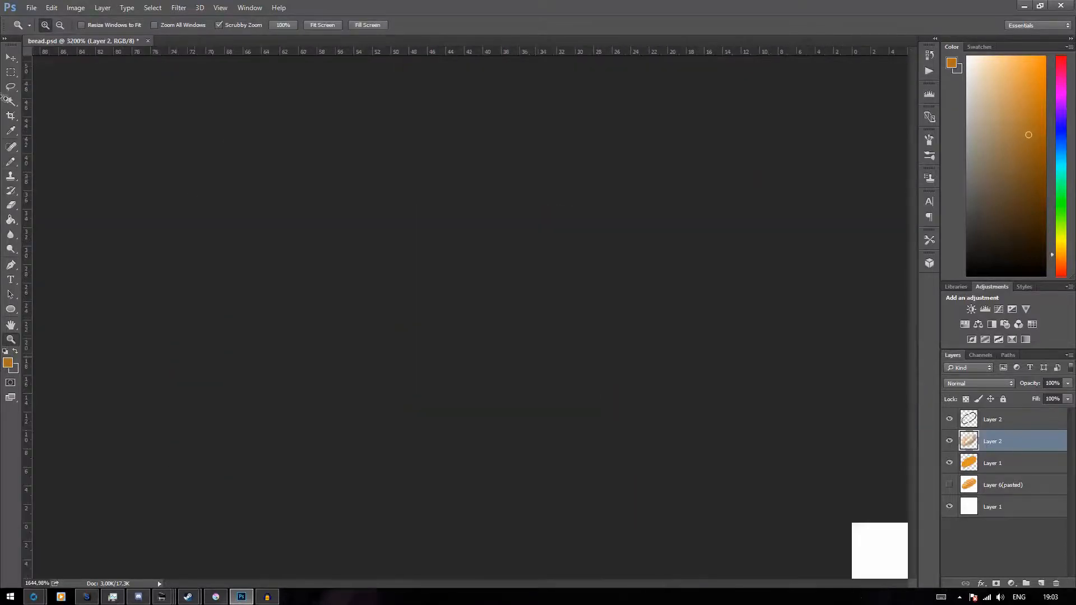
key("w")
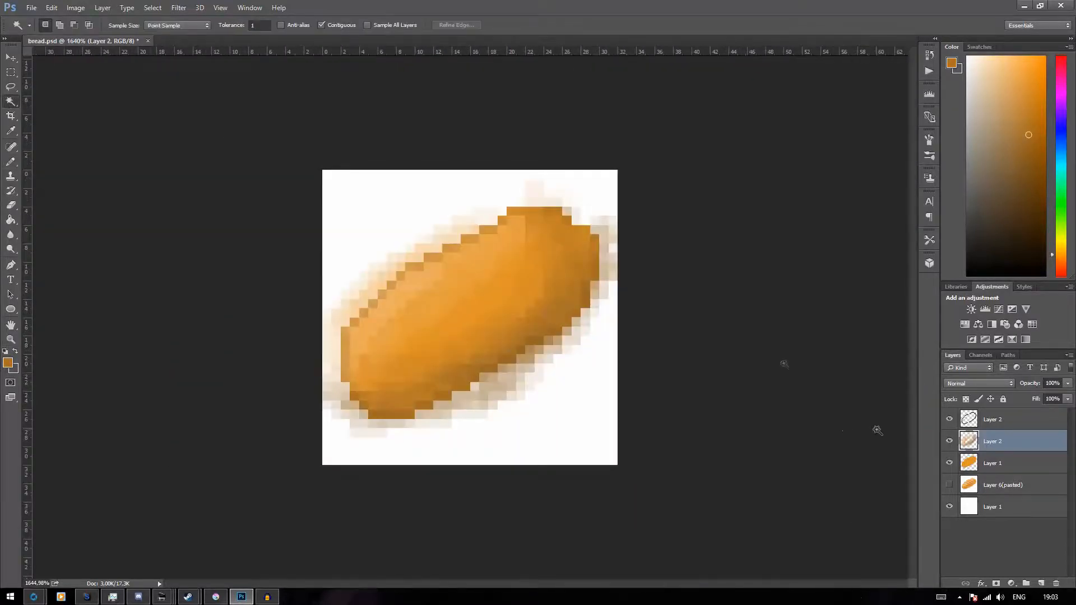
left_click(1025, 426)
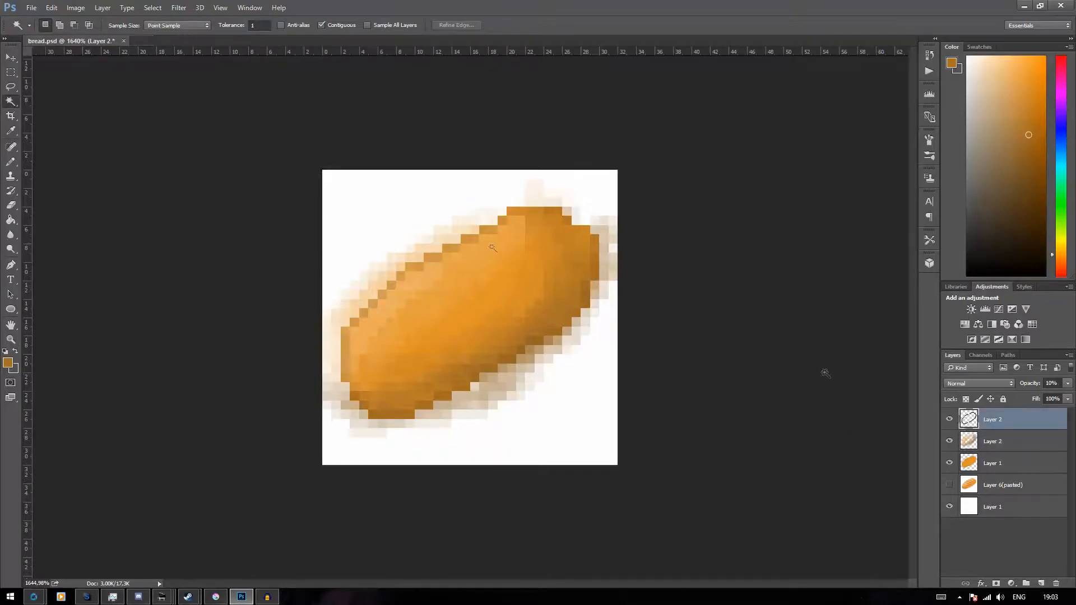
left_click(427, 213)
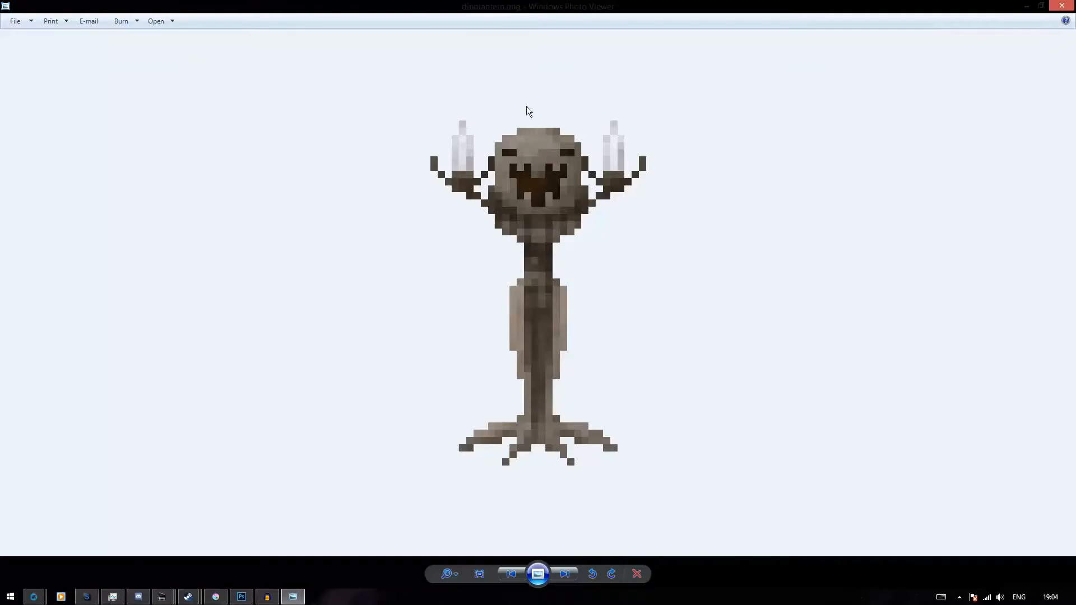
scroll(527, 106, "up", 2)
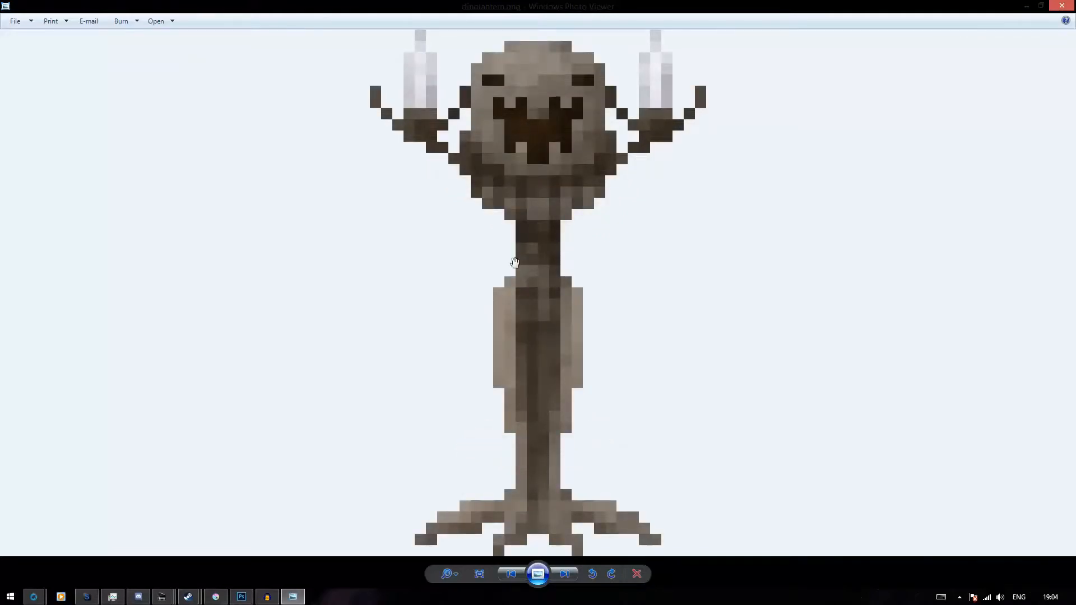
scroll(500, 229, "down", 1)
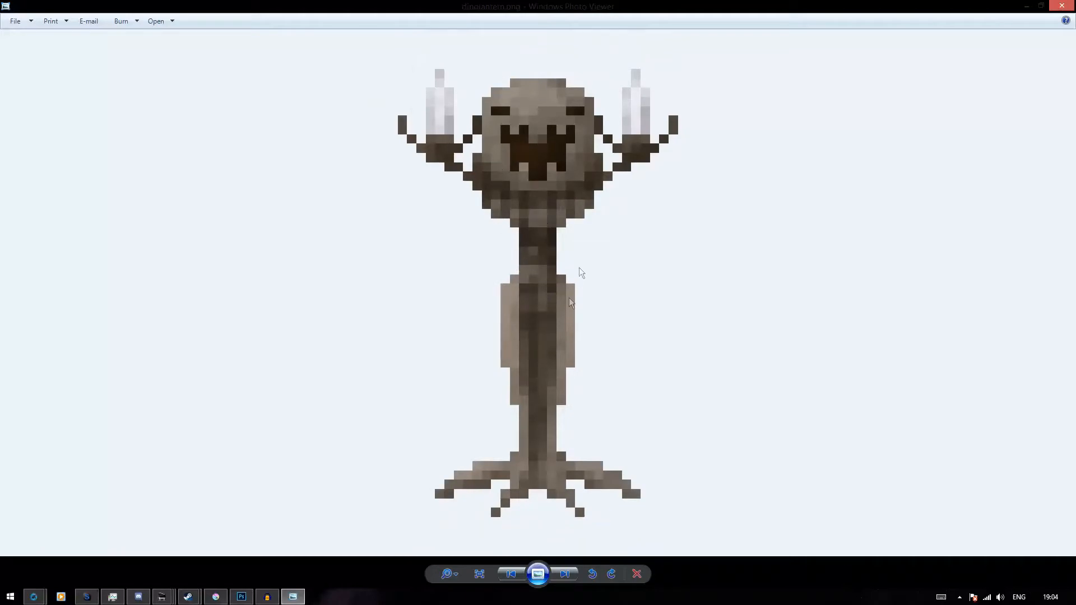